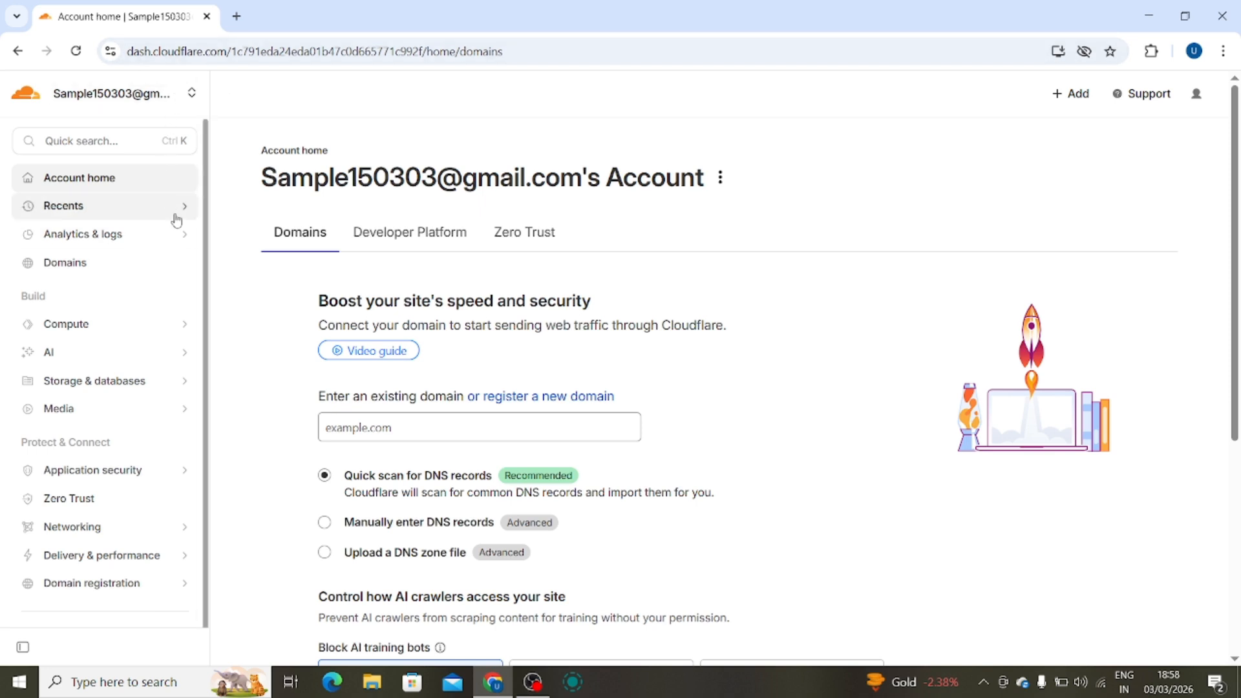
# Open the domain management page and start onboarding an existing domain.
pyautogui.click(102, 266)
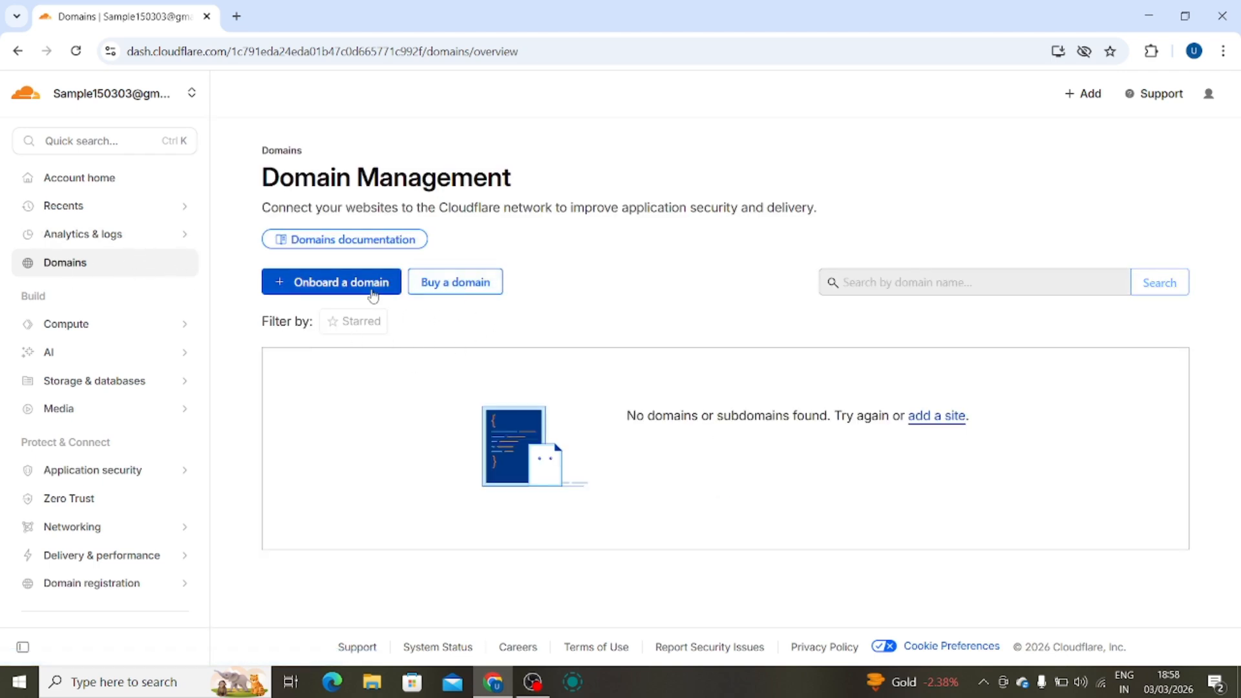
pyautogui.click(352, 289)
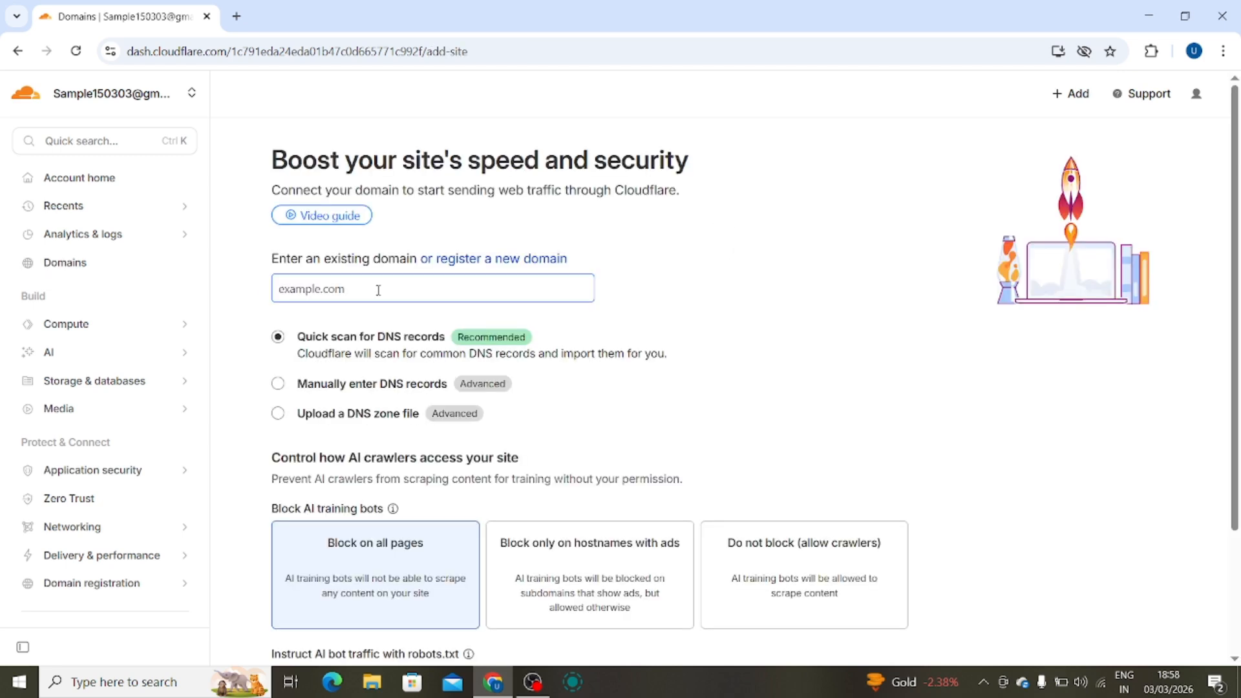
pyautogui.click(378, 295)
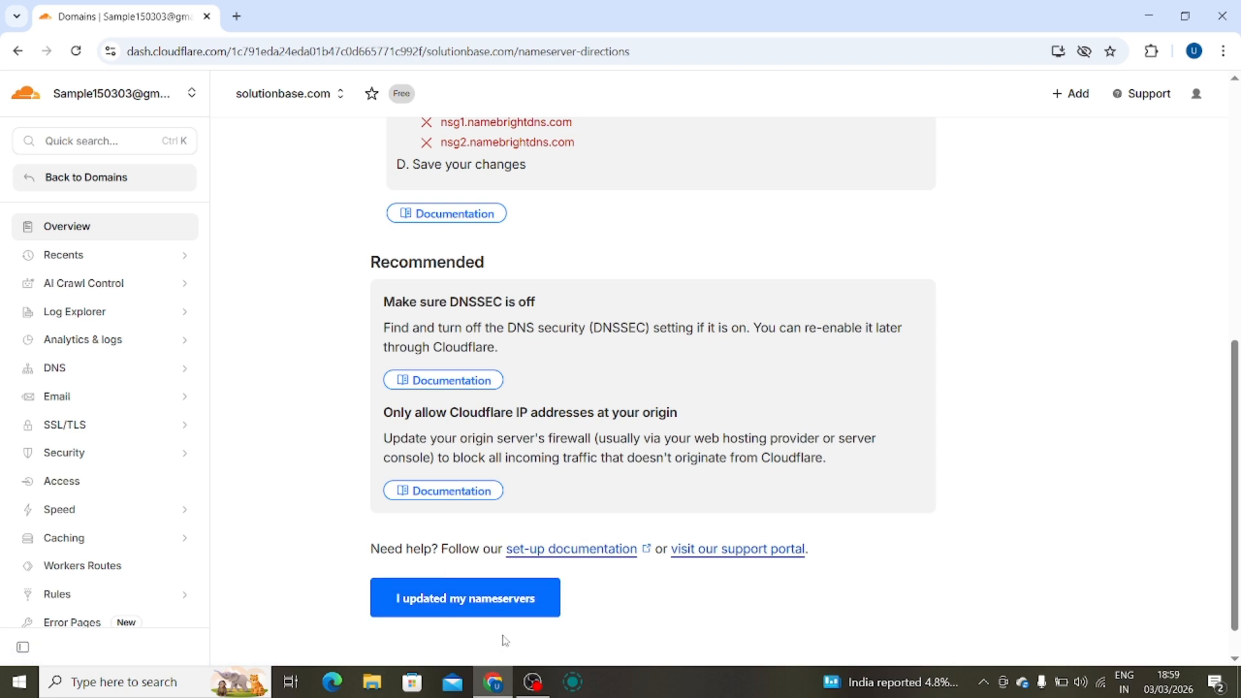
# Open the Page Rules page for solutionbase.com.
pyautogui.scroll(-2, 83, 493)
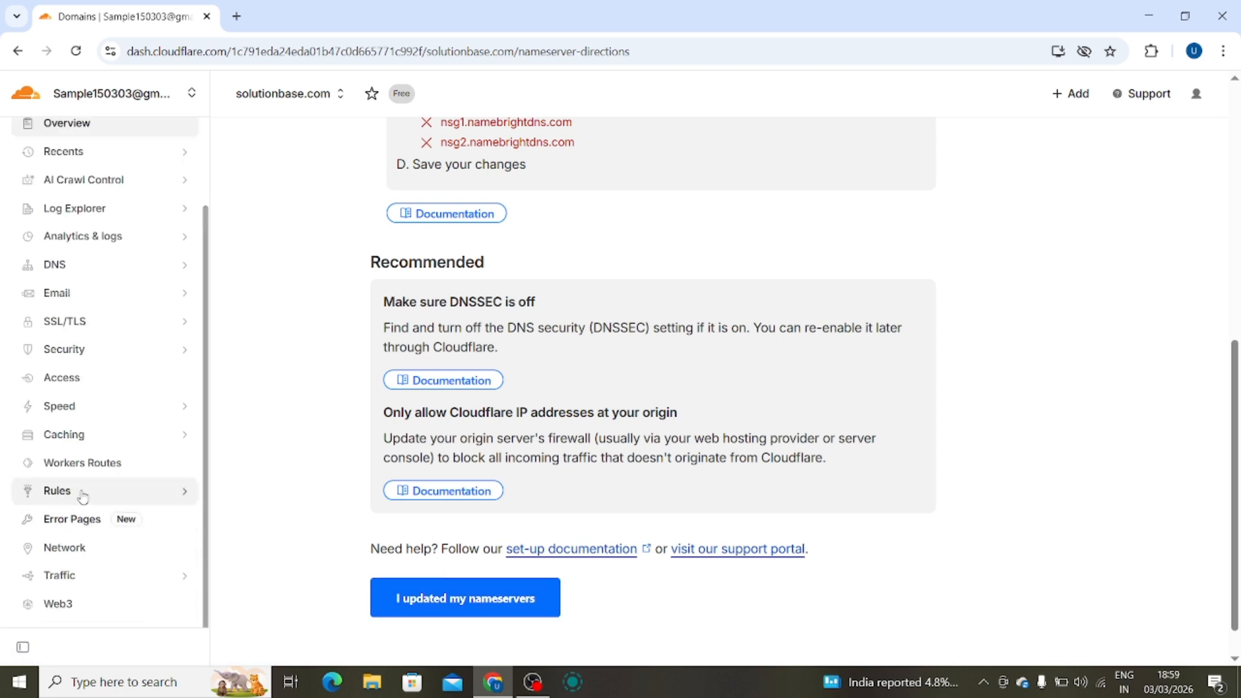
pyautogui.click(84, 494)
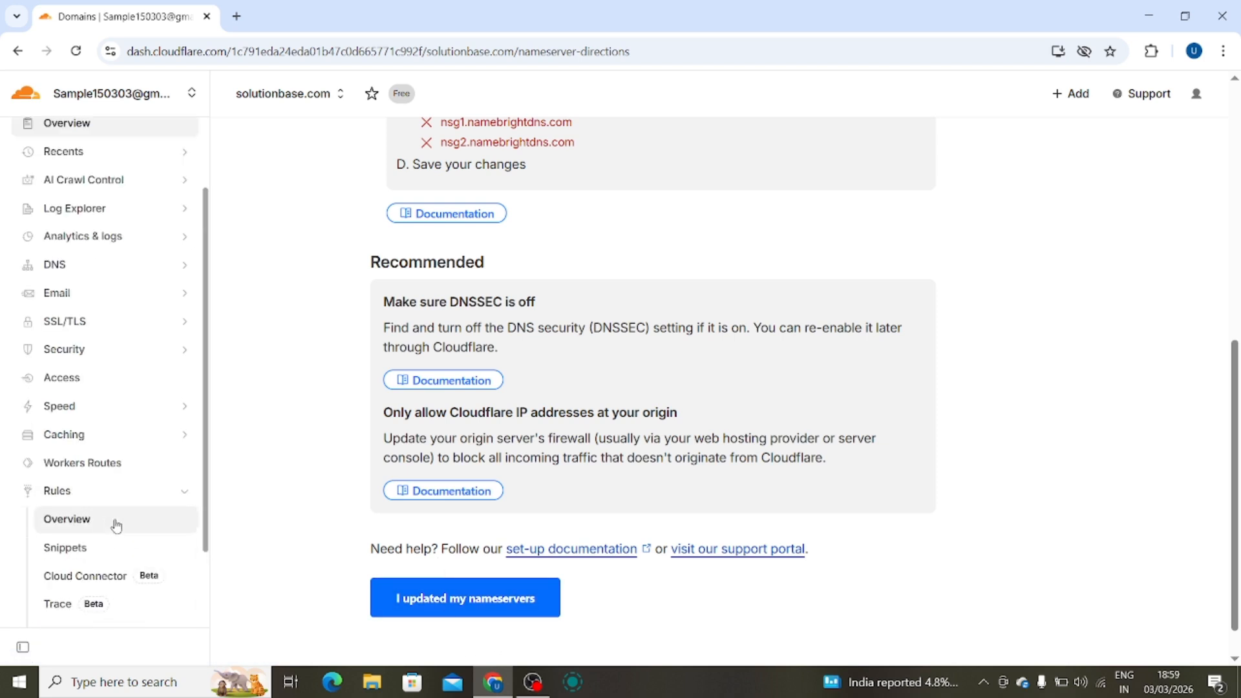
pyautogui.scroll(-3, 111, 537)
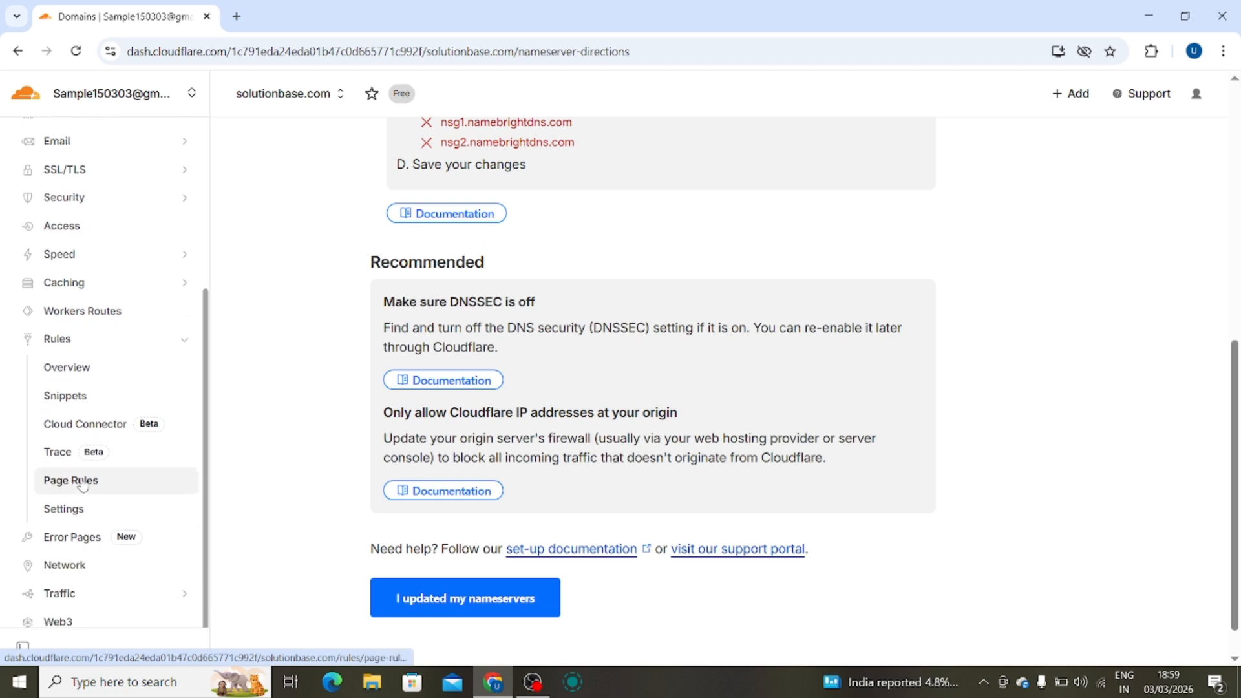
pyautogui.click(79, 484)
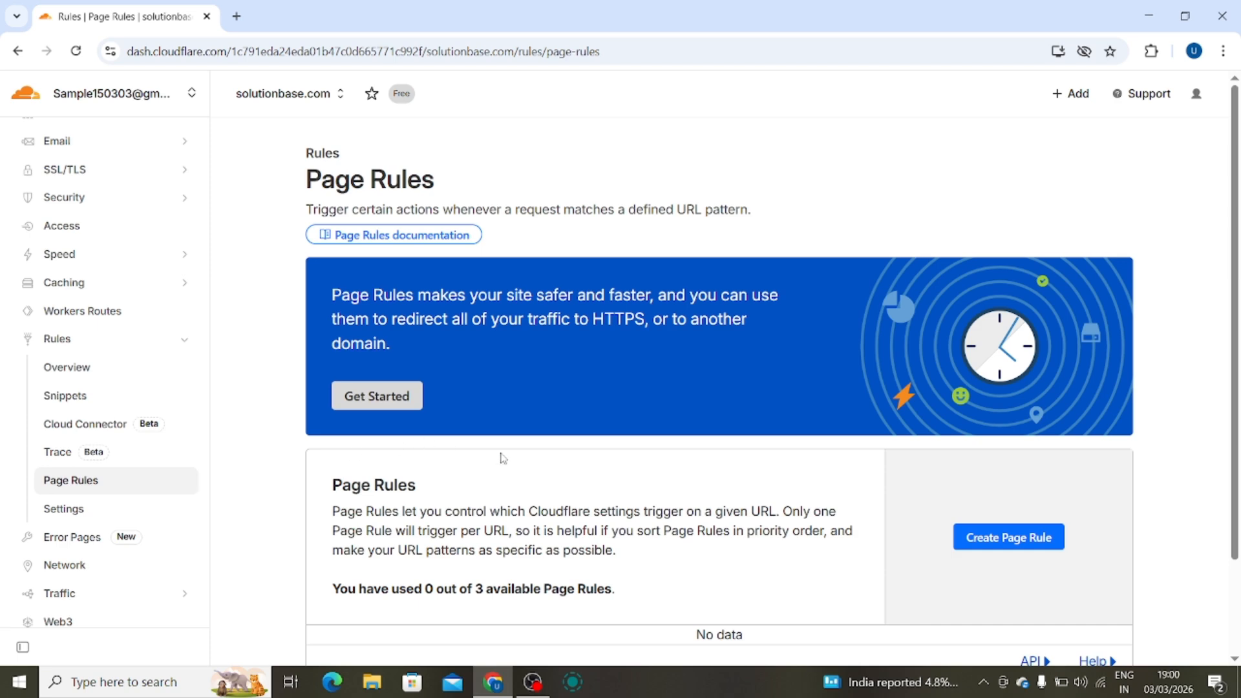
# Start creating a new page rule for solutionbase.com and look over its form.
pyautogui.scroll(-2, 645, 443)
pyautogui.scroll(2, 645, 443)
pyautogui.scroll(-1, 601, 507)
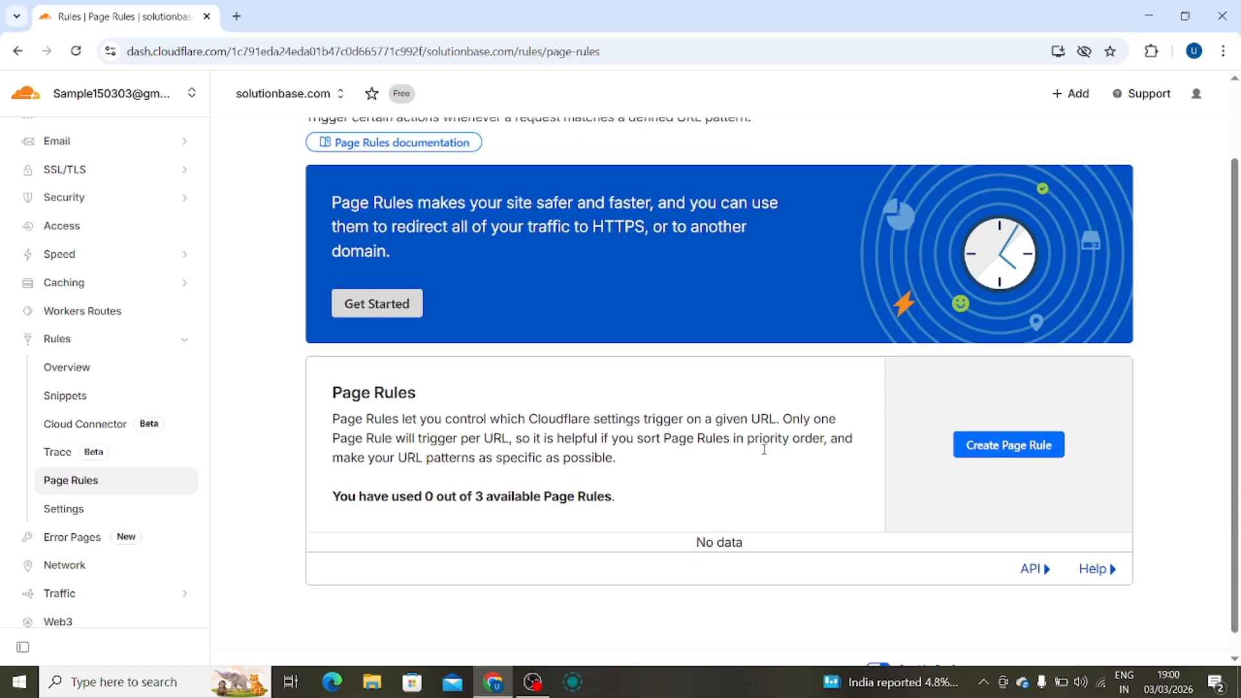
pyautogui.click(1003, 445)
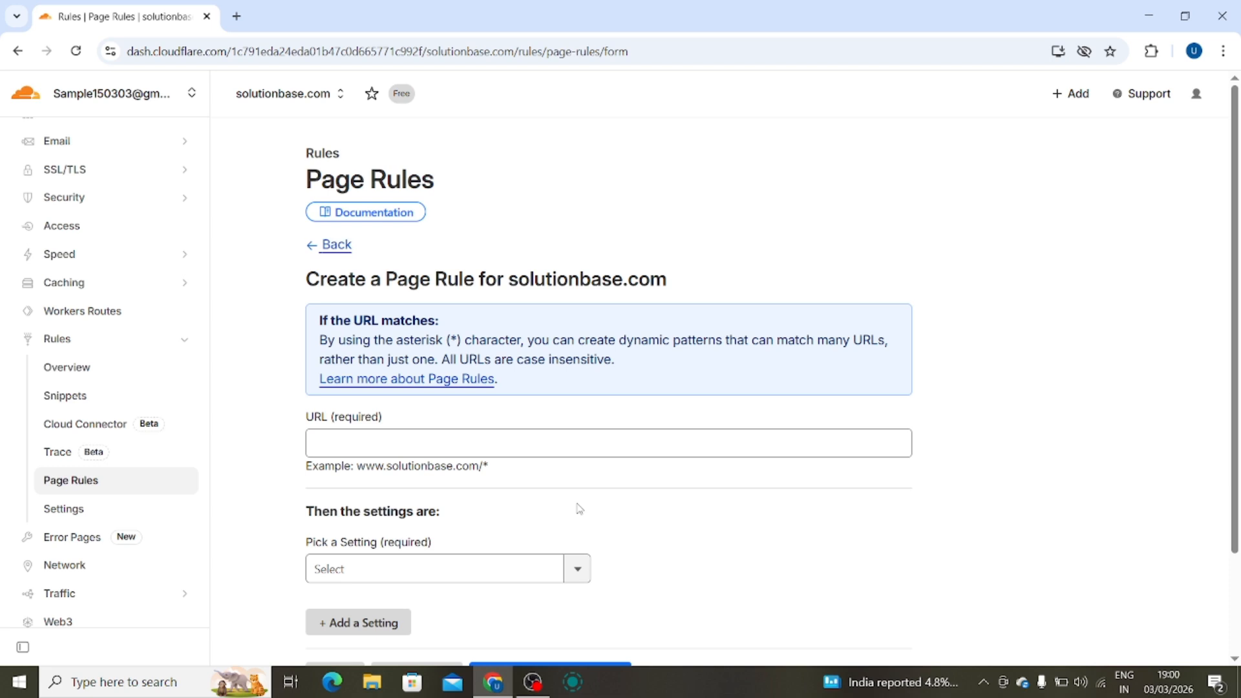
pyautogui.scroll(-2, 579, 508)
pyautogui.scroll(2, 577, 508)
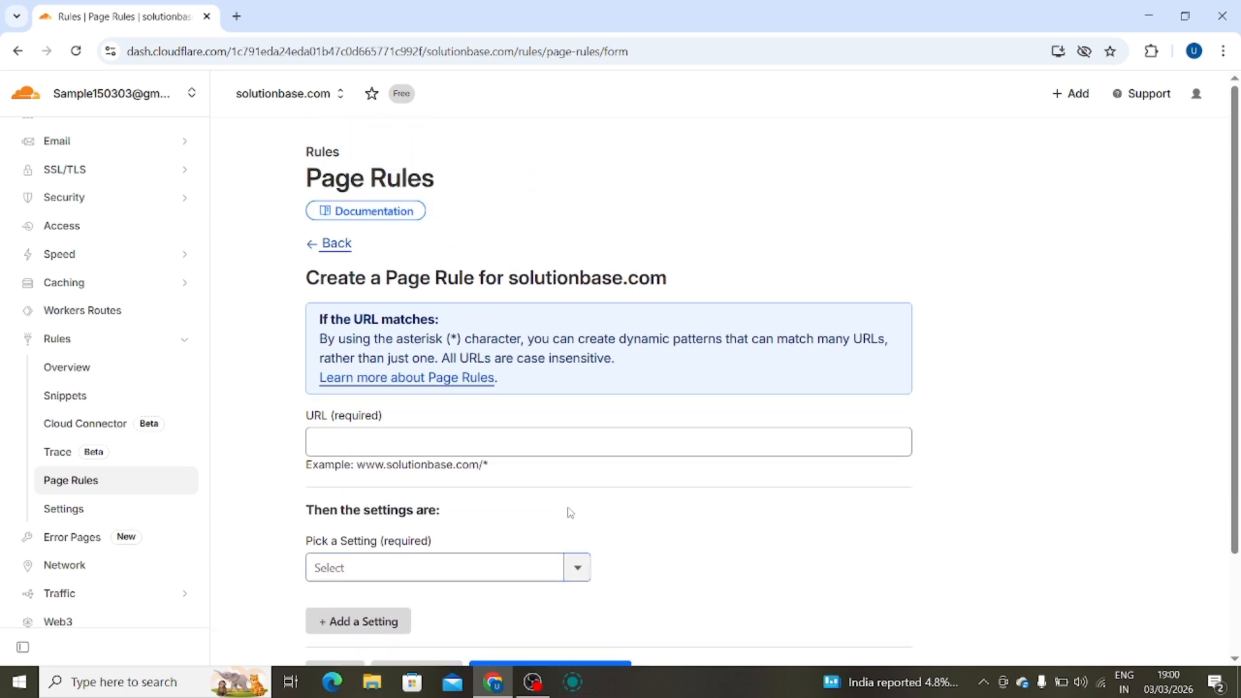
pyautogui.scroll(-2, 570, 512)
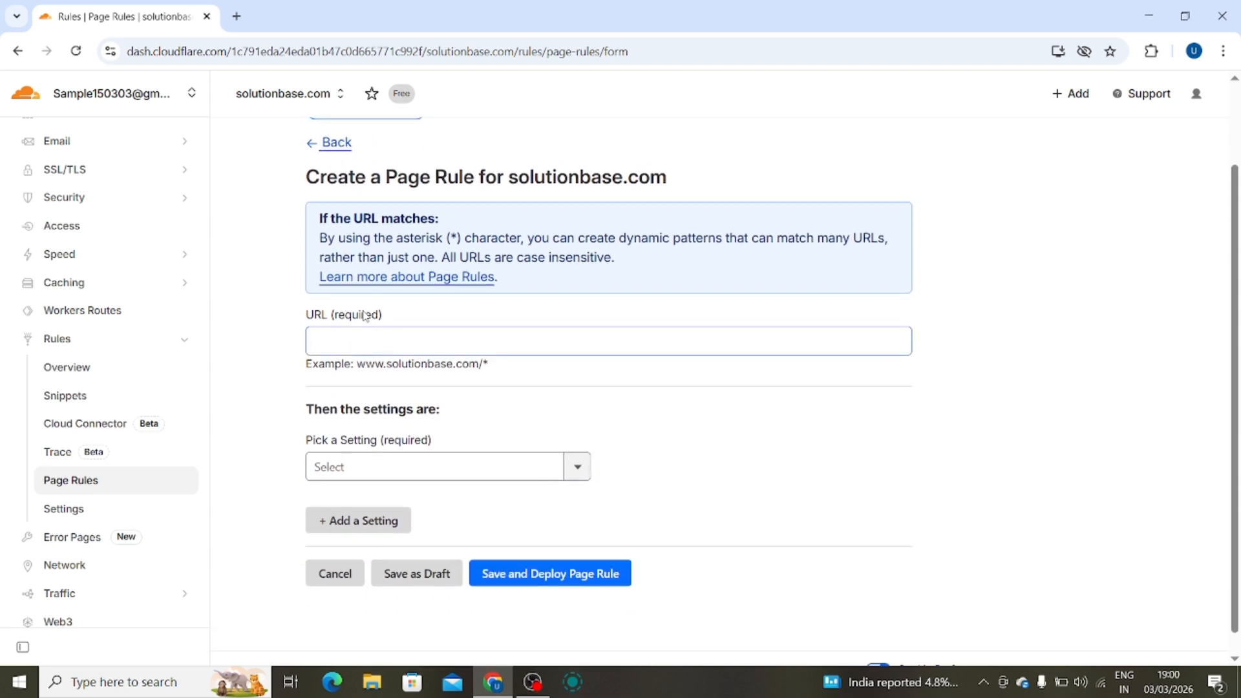
pyautogui.click(363, 339)
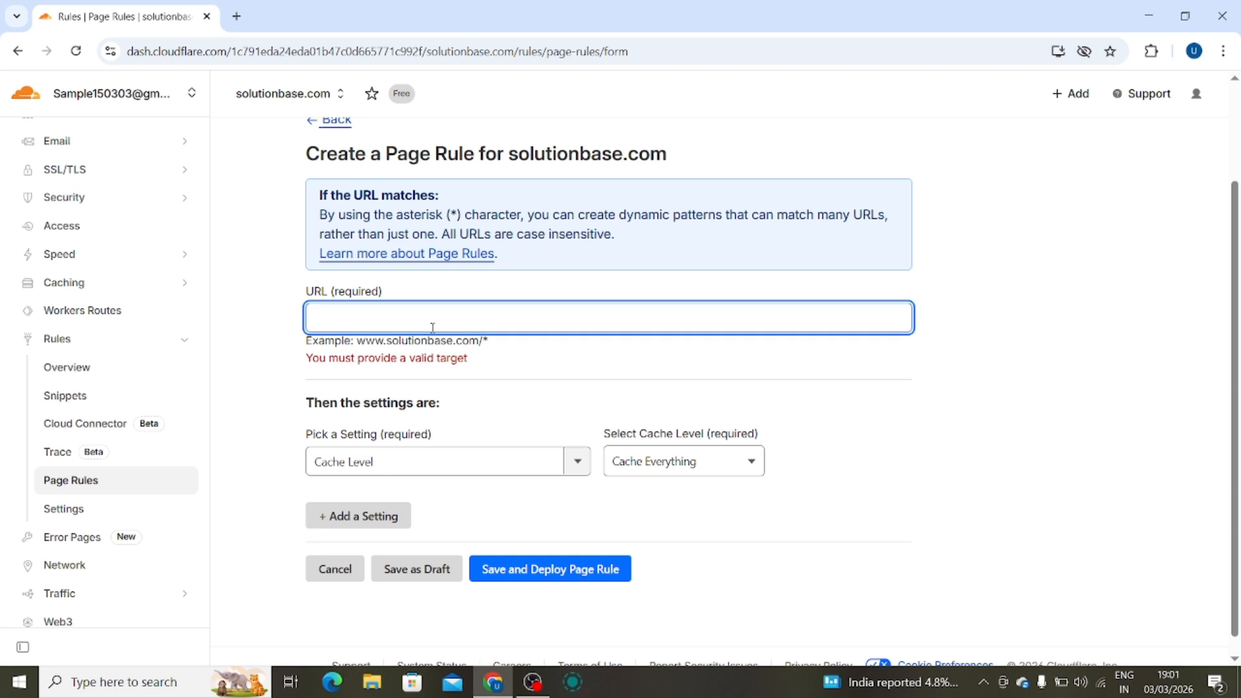
pyautogui.write('www.solutionbase.com')
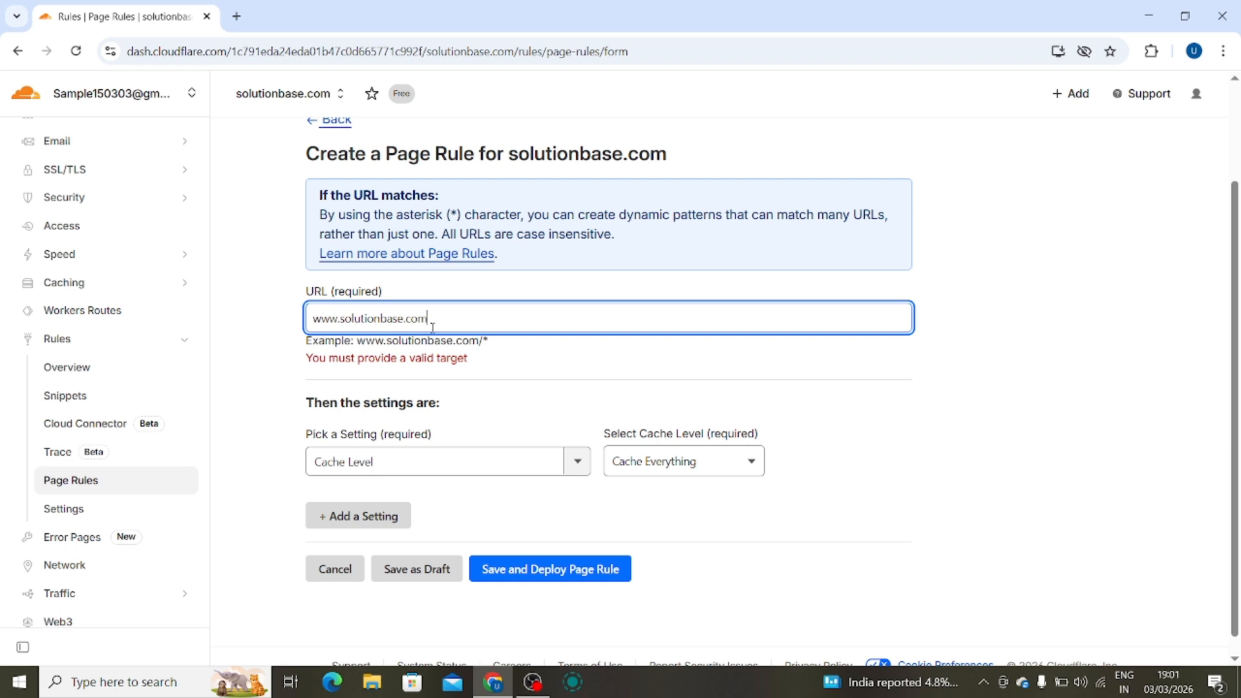
pyautogui.write('/xy')
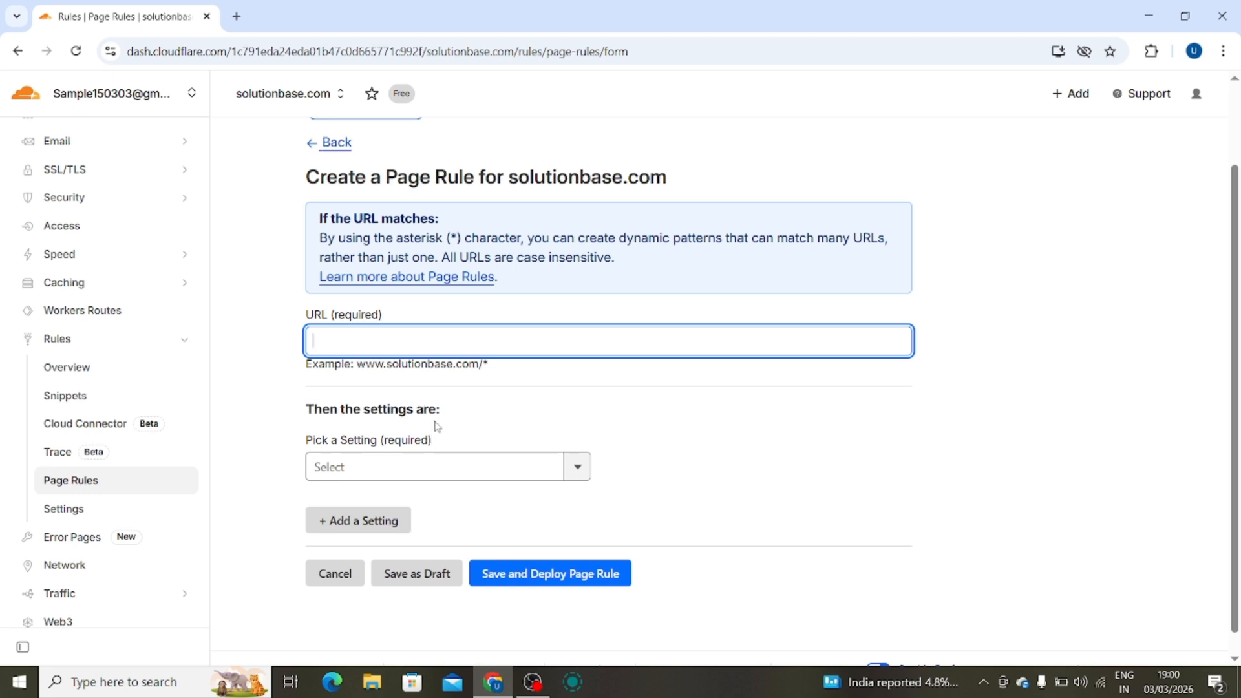
# Choose Cache Level as the page rule's setting and set the level to Cache Everything.
pyautogui.click(574, 476)
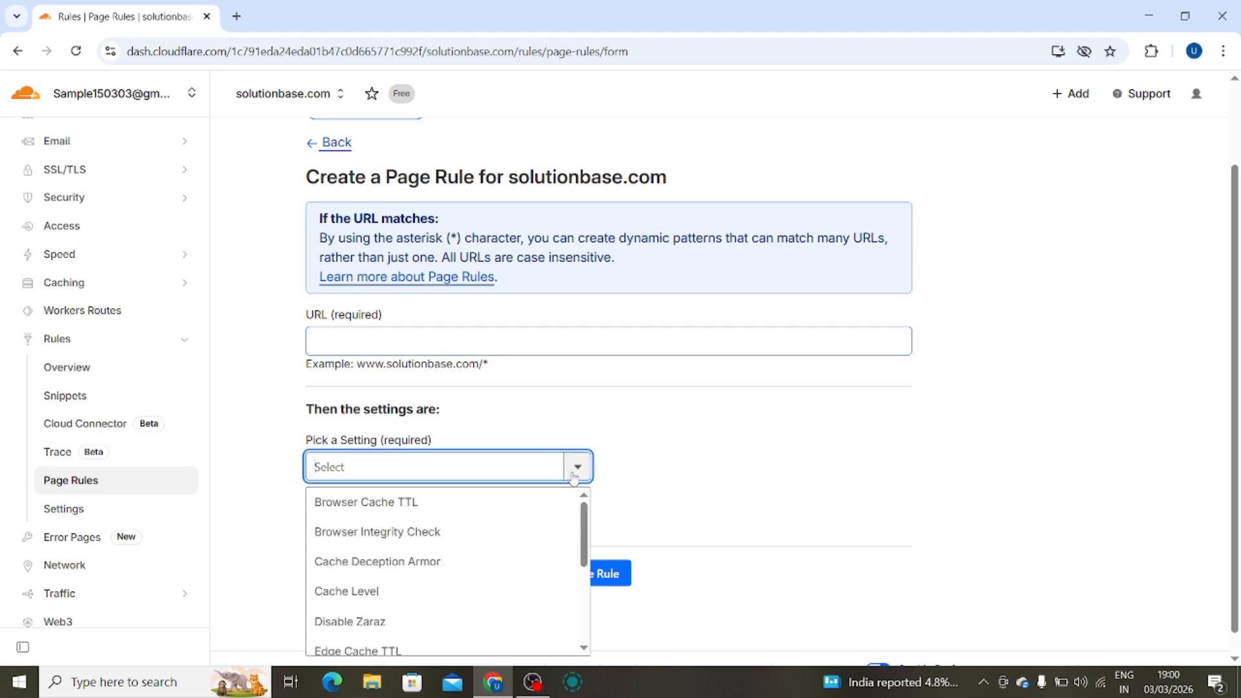
pyautogui.click(575, 476)
pyautogui.click(315, 430)
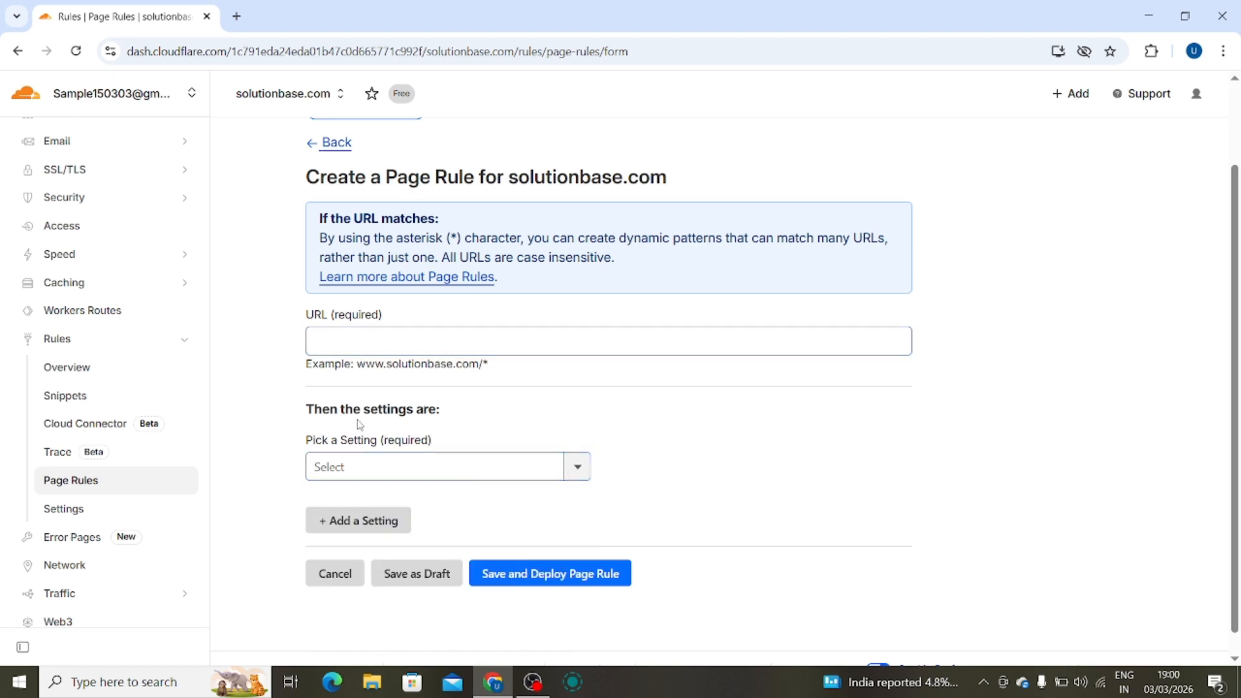
pyautogui.scroll(-1, 444, 417)
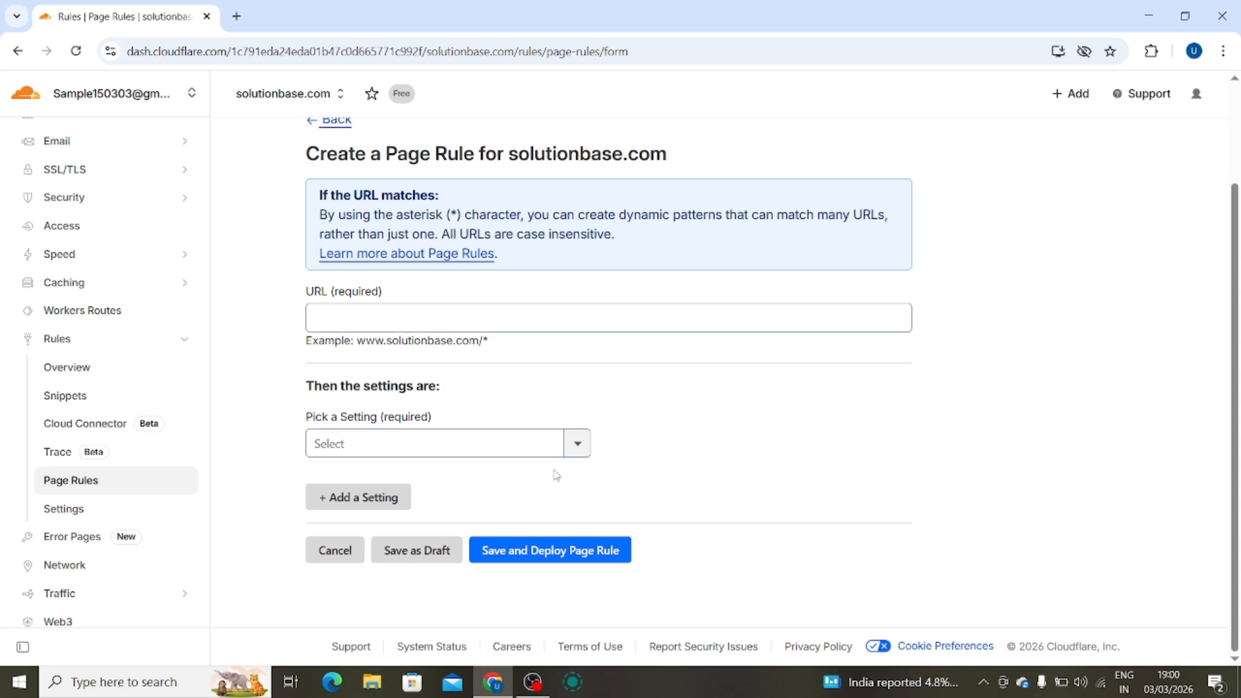
pyautogui.click(575, 443)
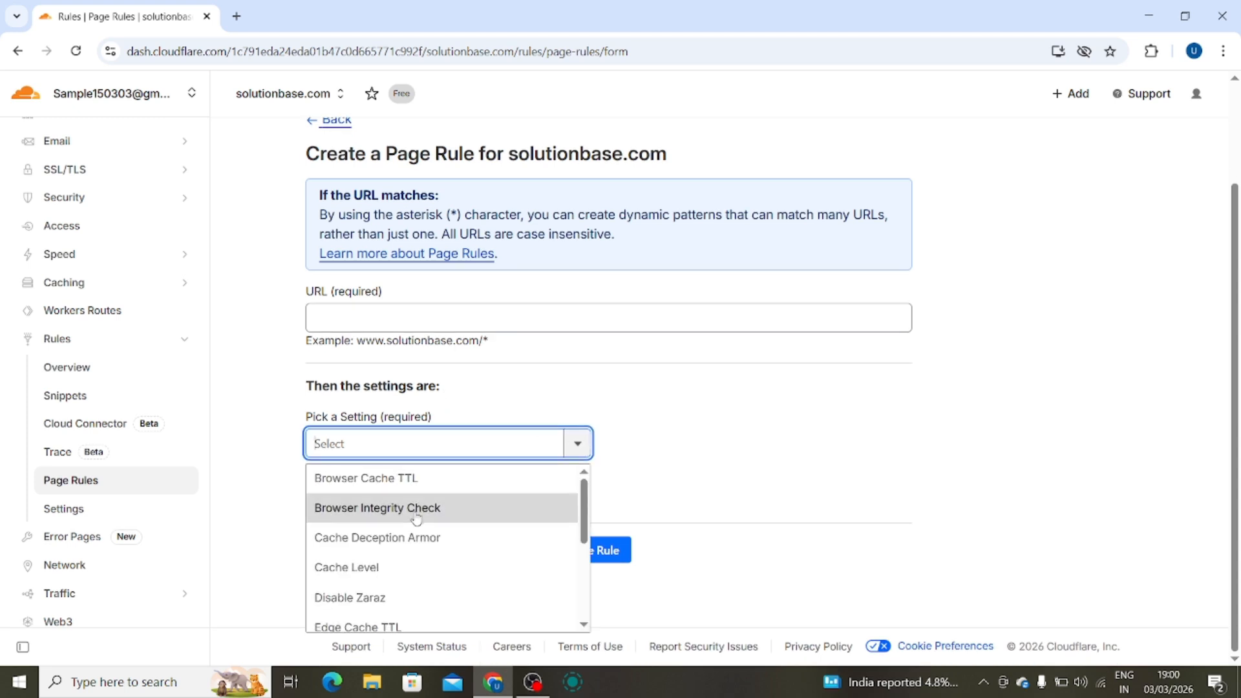
pyautogui.scroll(-2, 414, 519)
pyautogui.scroll(1, 381, 517)
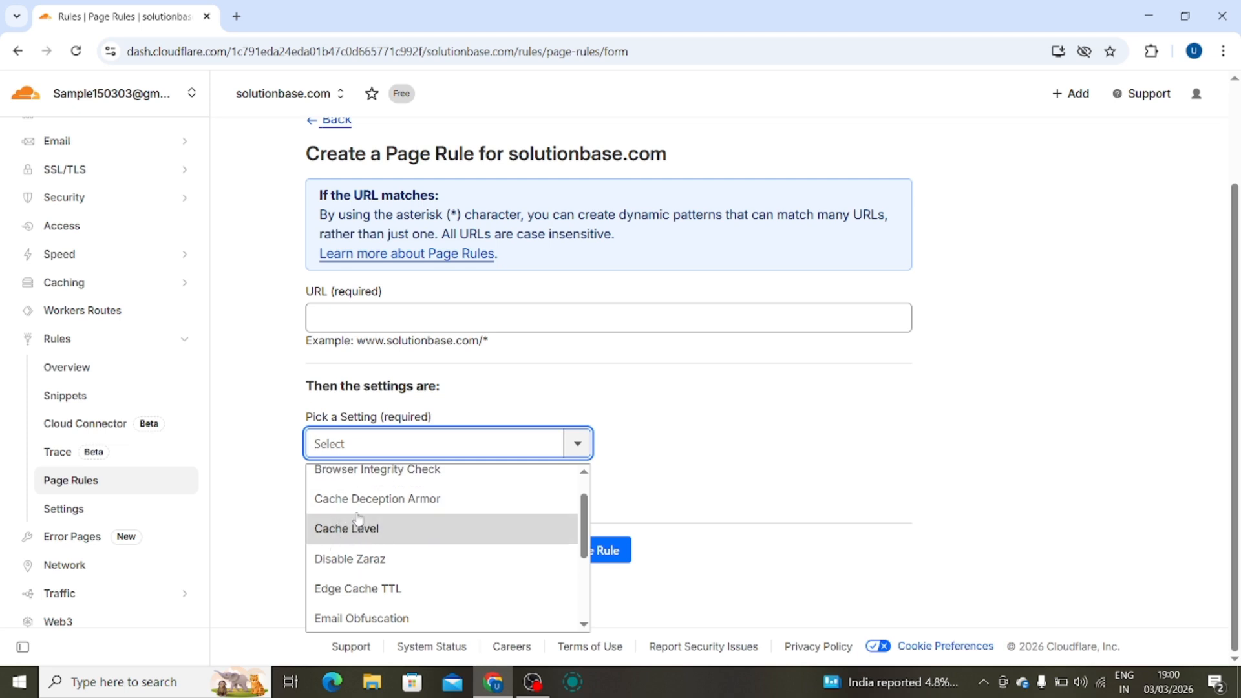
pyautogui.click(355, 528)
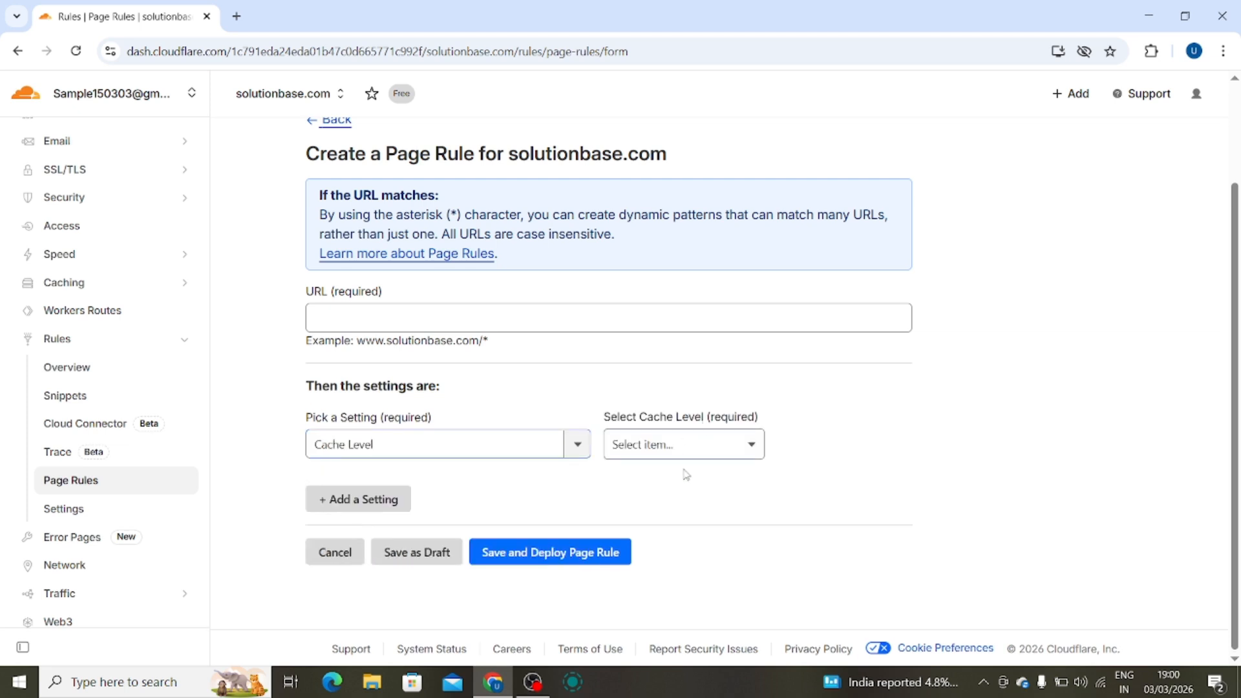
pyautogui.click(749, 445)
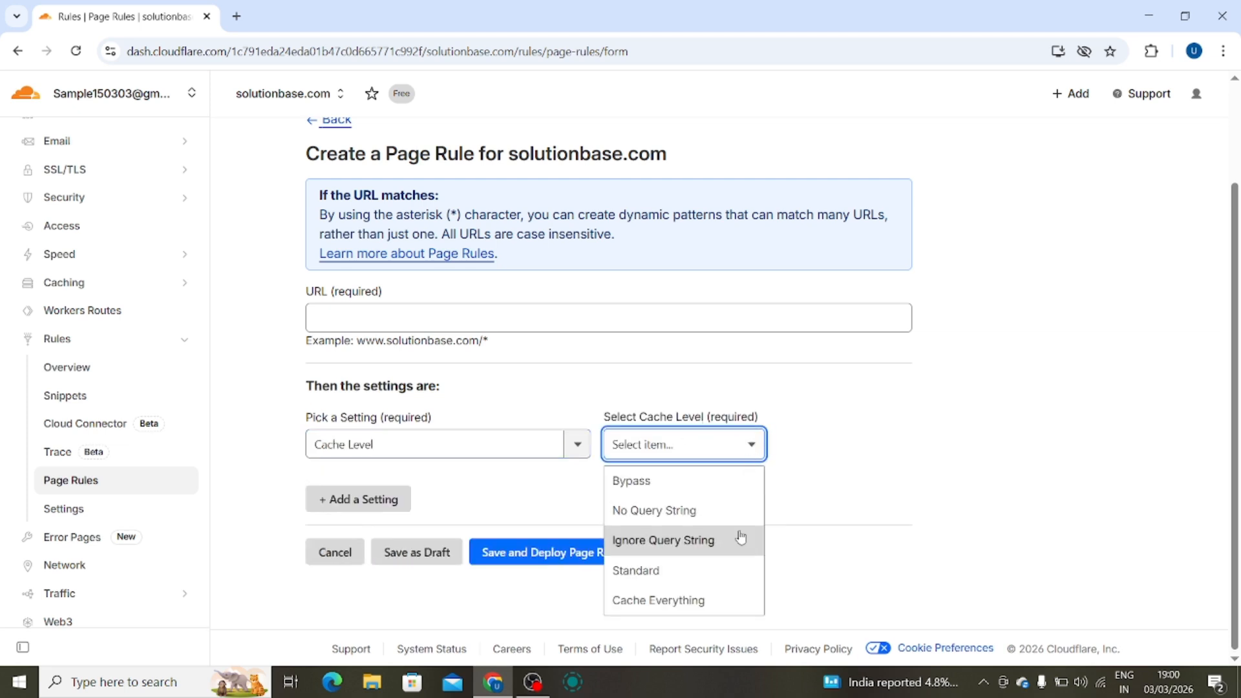
pyautogui.click(663, 606)
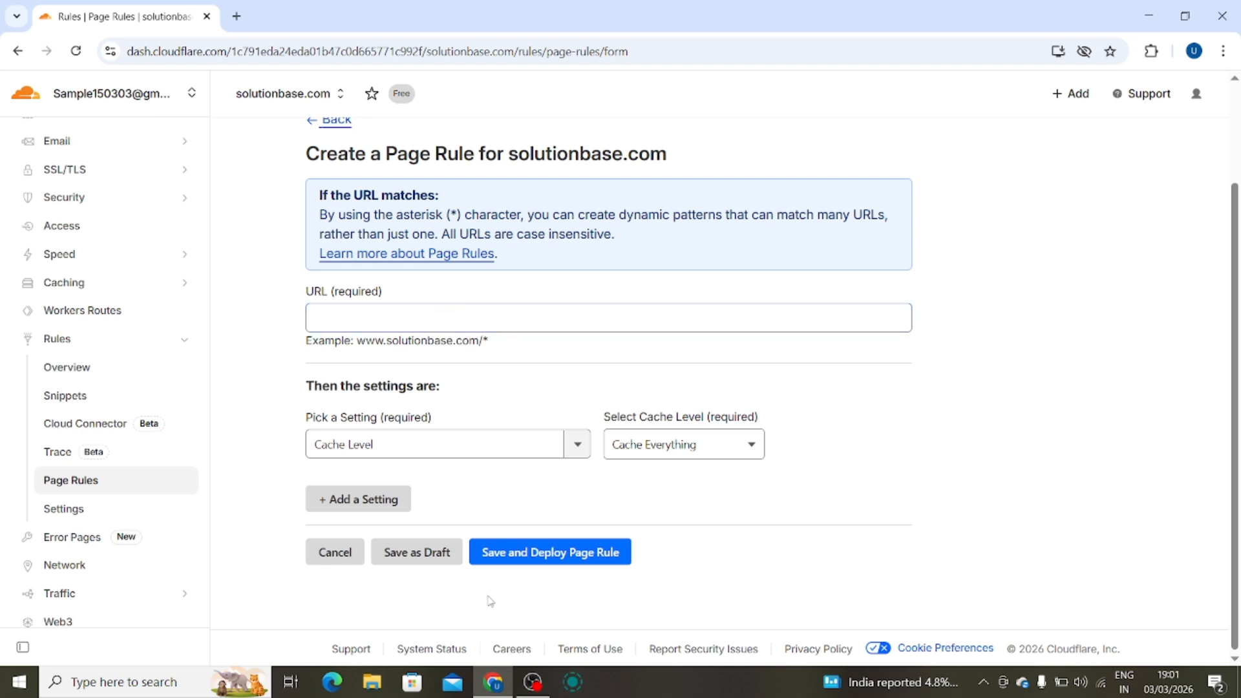
pyautogui.click(536, 564)
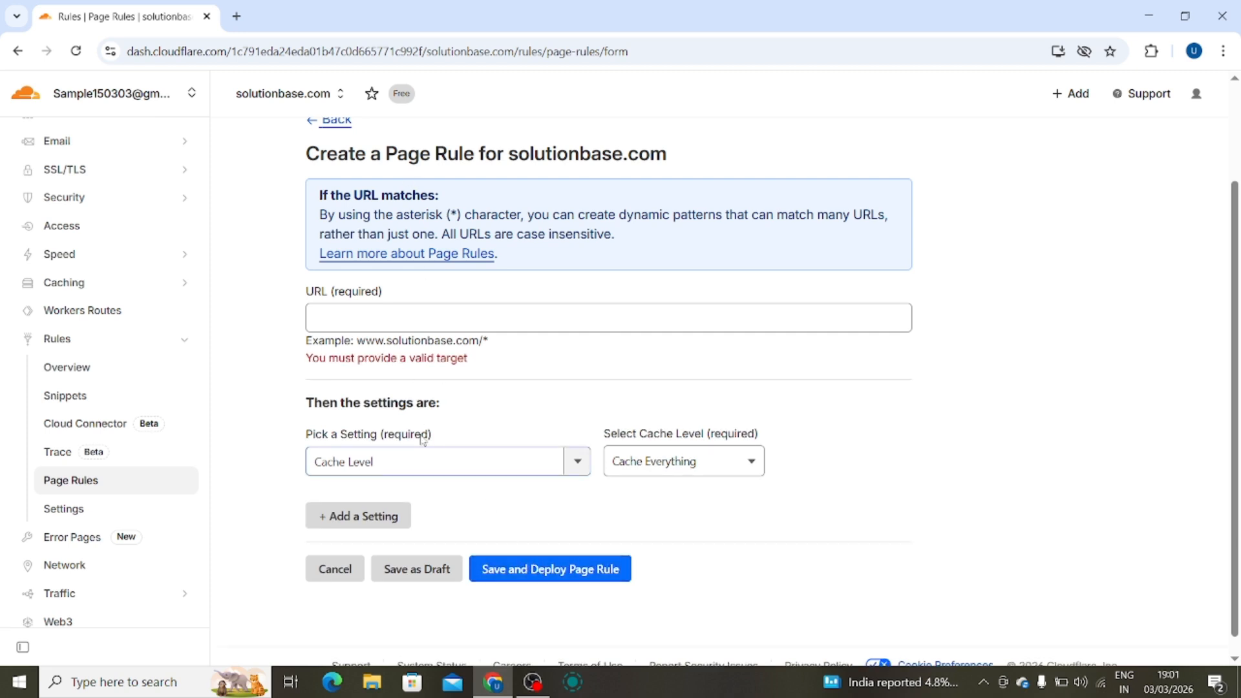
pyautogui.click(429, 328)
pyautogui.write('www.solutionbase.com/xyz')
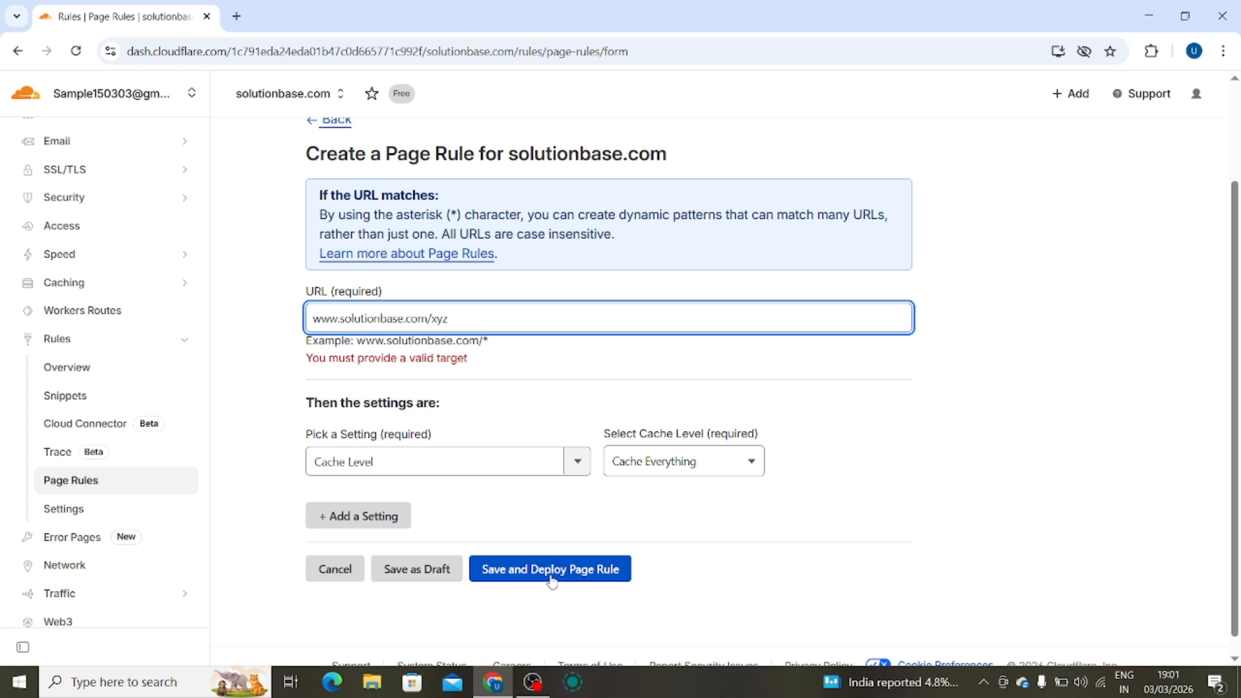
pyautogui.click(359, 533)
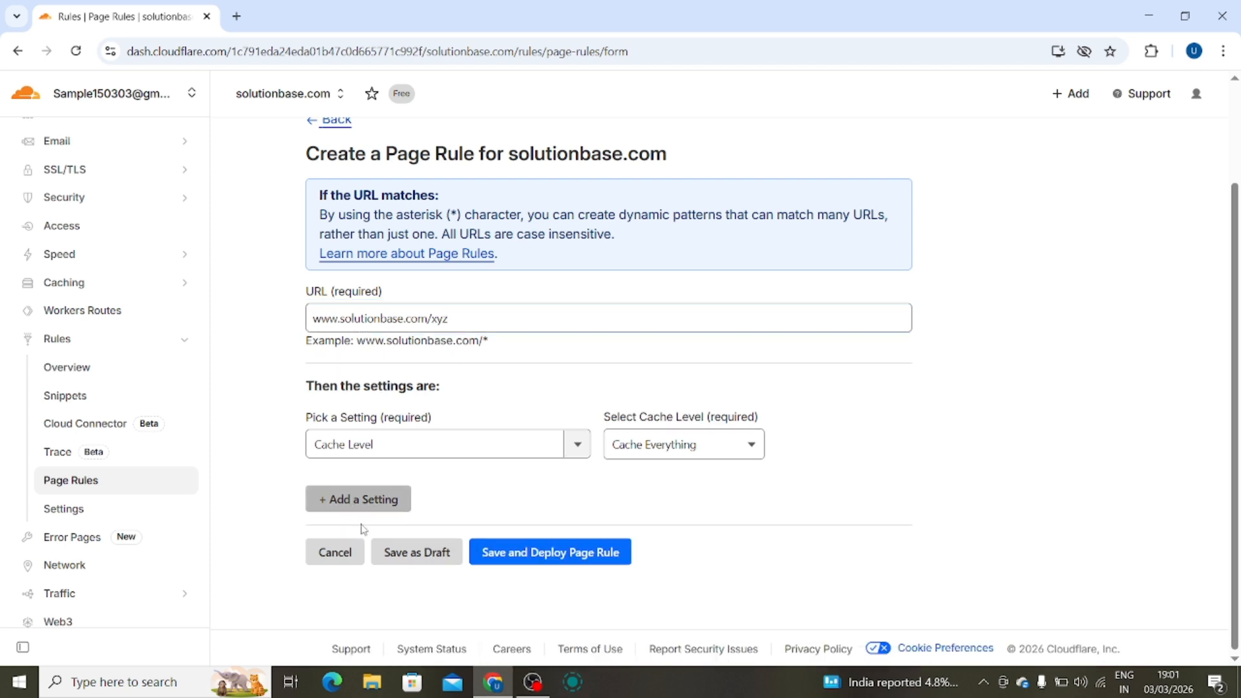
pyautogui.click(356, 508)
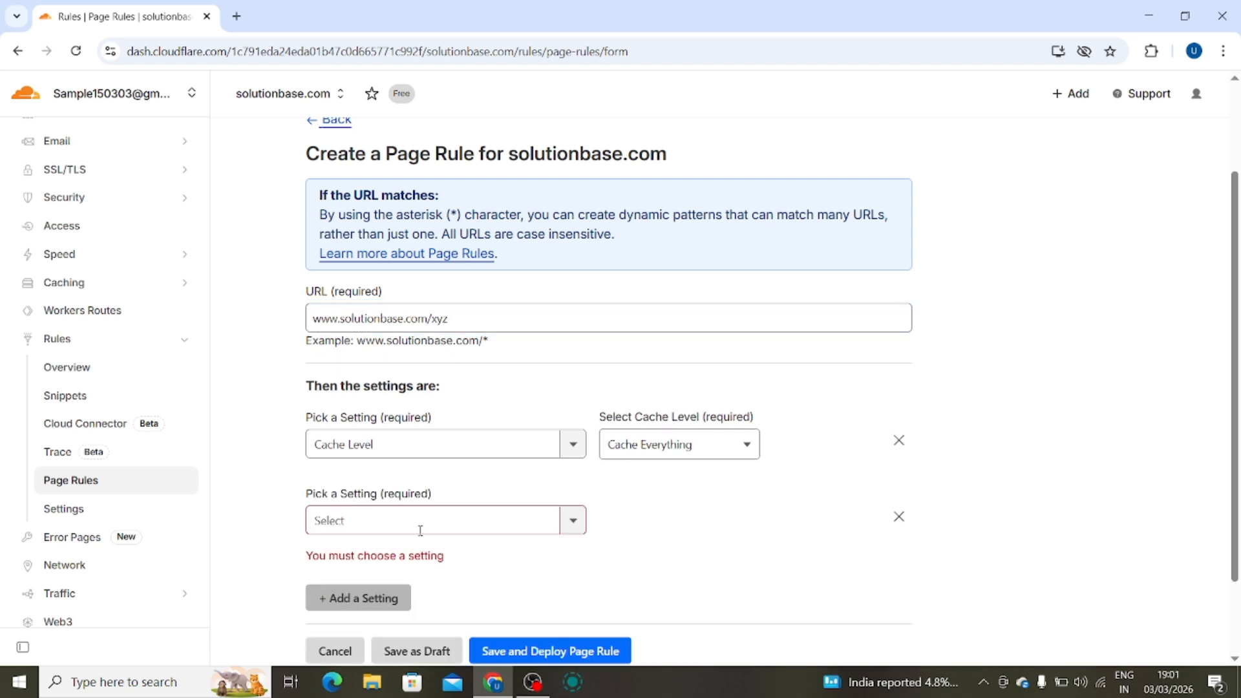
pyautogui.scroll(-2, 492, 526)
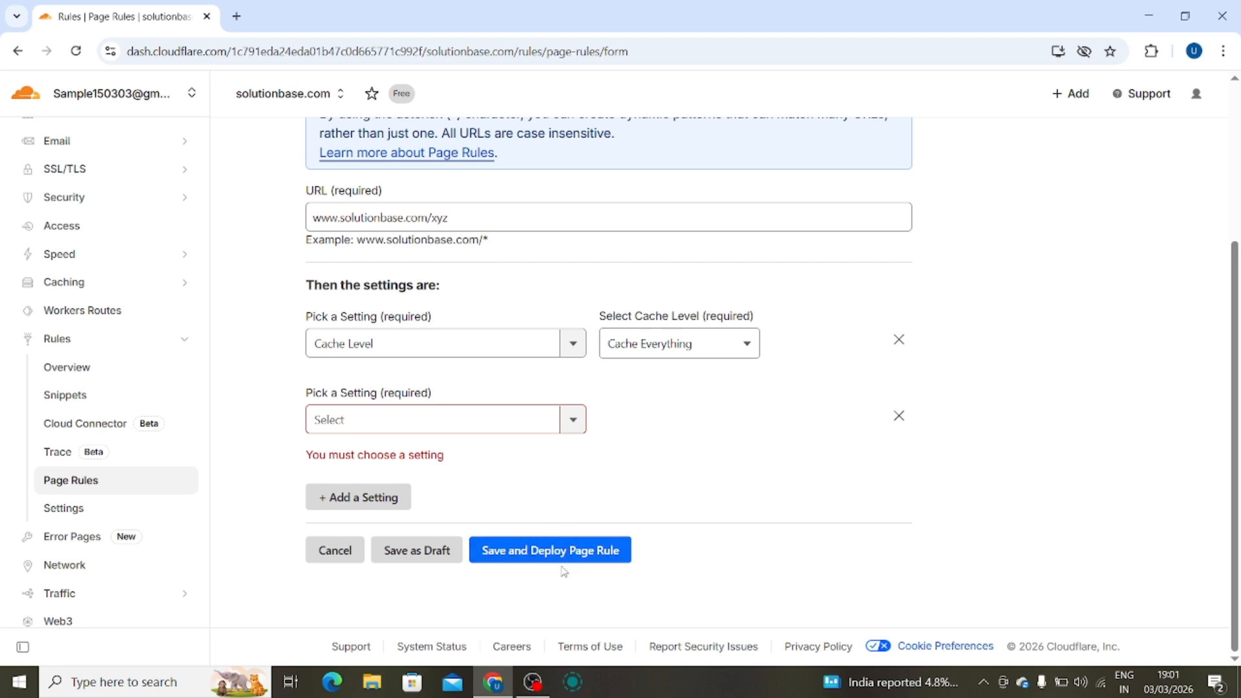
pyautogui.click(898, 417)
# Save and deploy the page rule, and check its entry in the rules list.
pyautogui.click(557, 556)
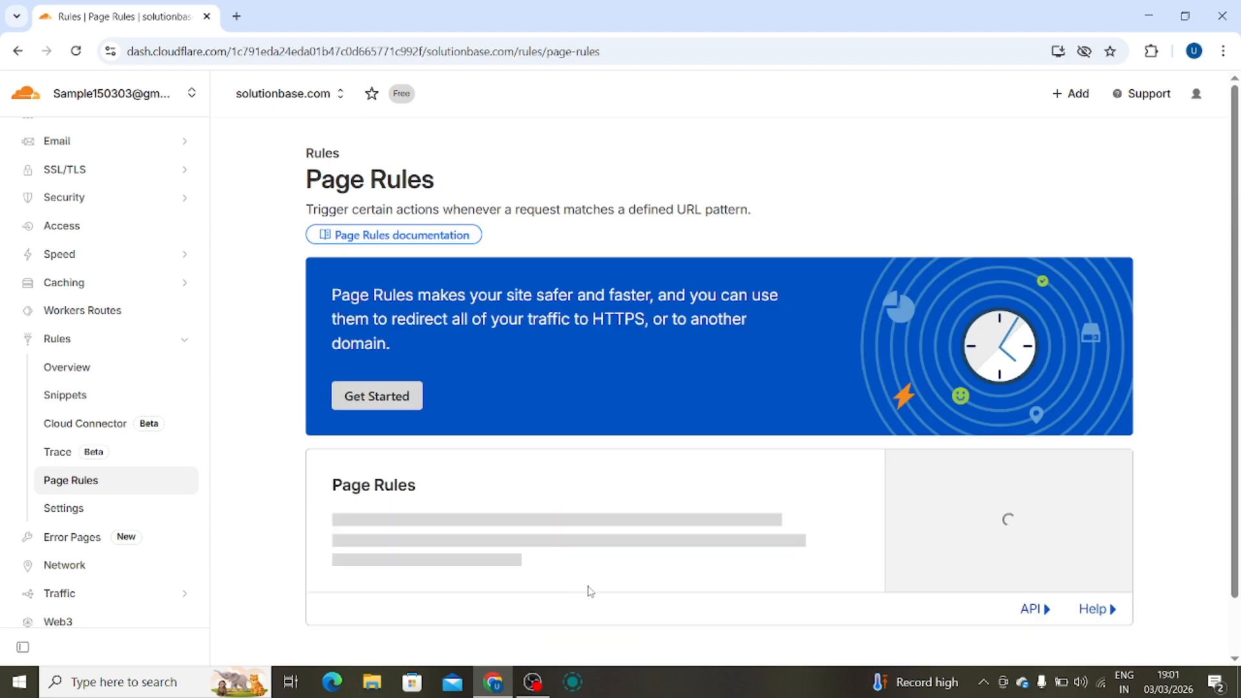
pyautogui.scroll(-1, 553, 422)
pyautogui.scroll(-2, 553, 422)
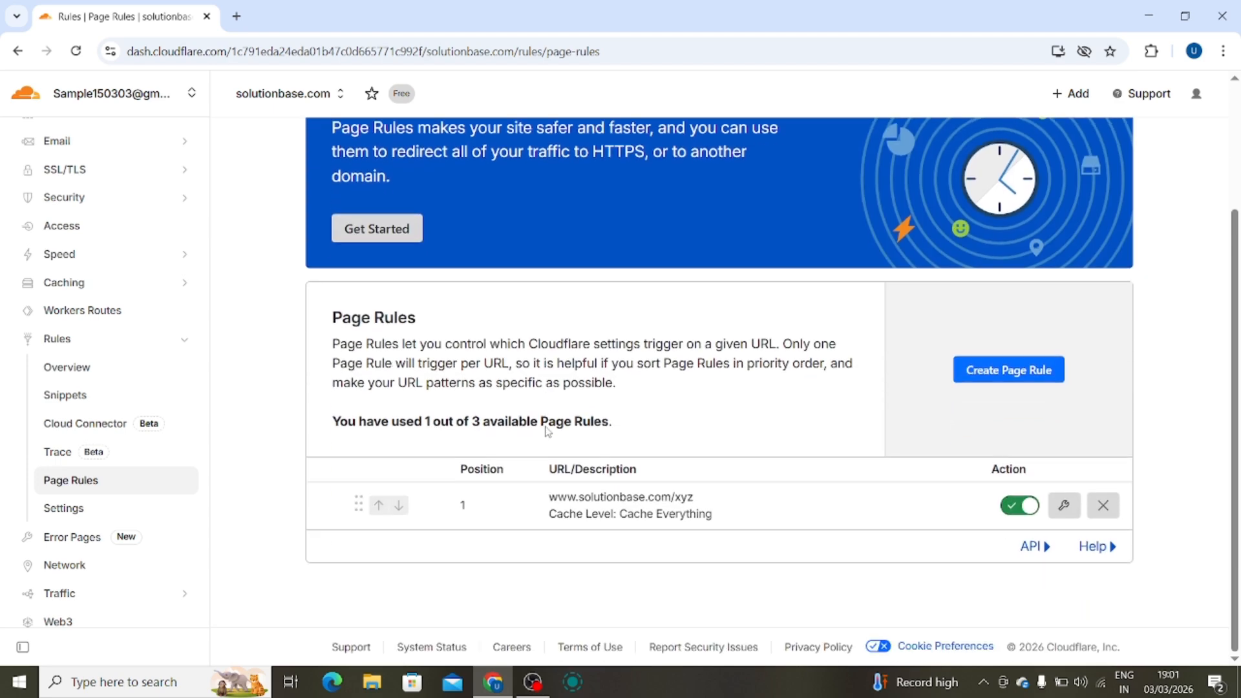